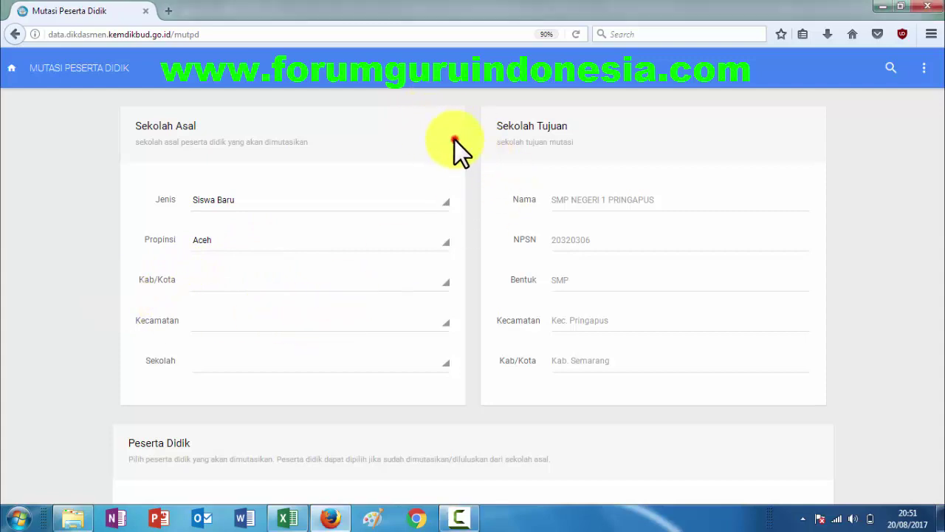
Check the copied student's row in the Kelas18 workbook, then return to the transfer form.
{"action": "scroll", "coordinate": [380, 206], "scroll_direction": "down", "scroll_amount": 5}
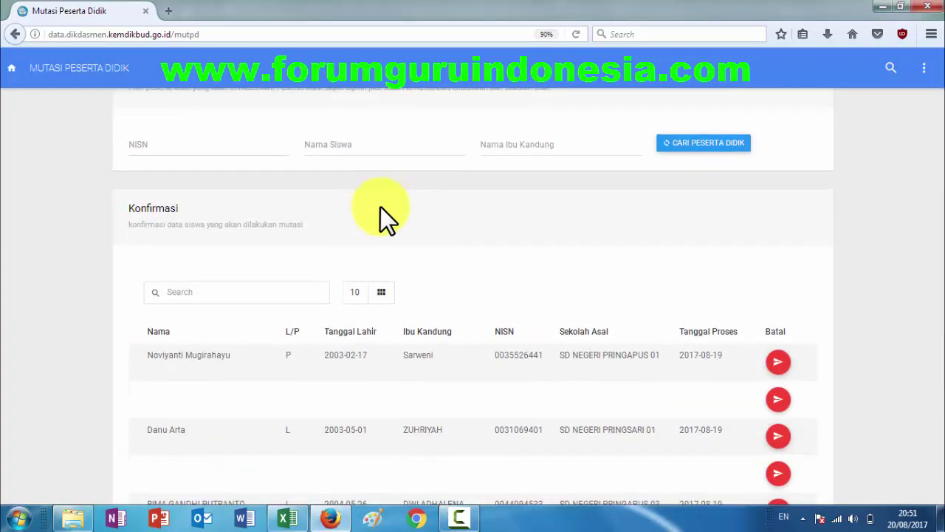
{"action": "scroll", "coordinate": [381, 207], "scroll_direction": "down", "scroll_amount": 5}
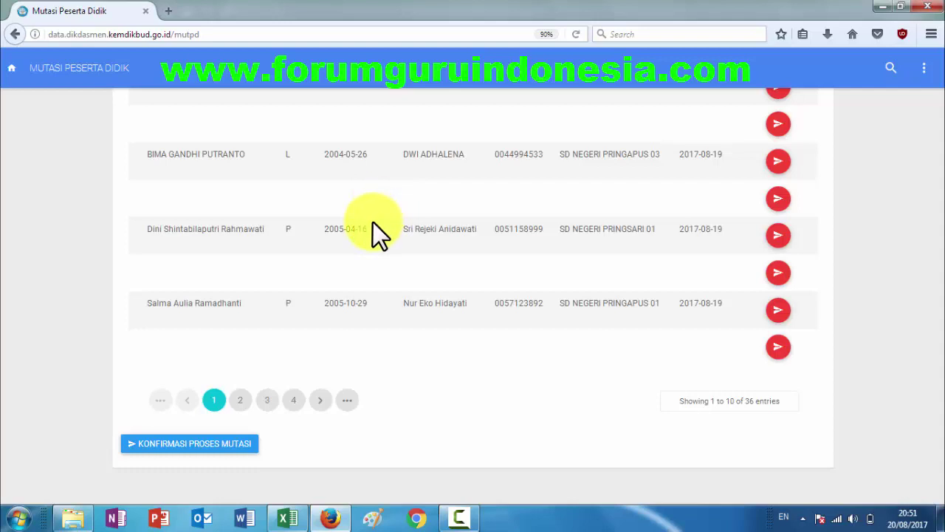
{"action": "scroll", "coordinate": [373, 223], "scroll_direction": "up", "scroll_amount": 10}
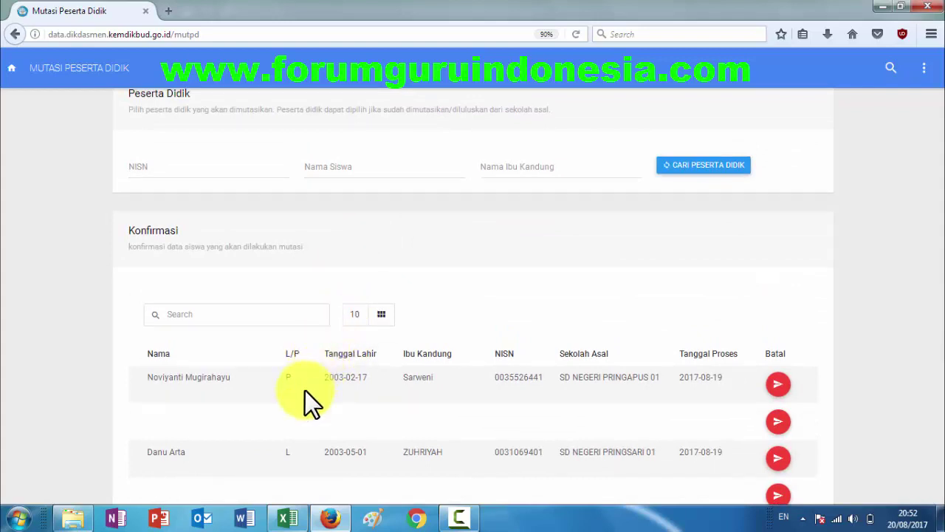
{"action": "left_click", "coordinate": [288, 518]}
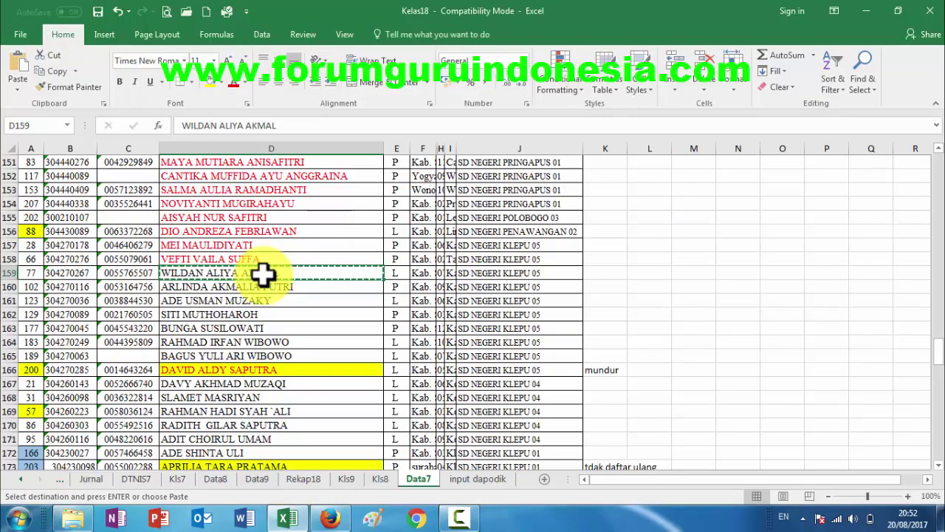
{"action": "key", "text": "Down"}
{"action": "key", "text": "Up"}
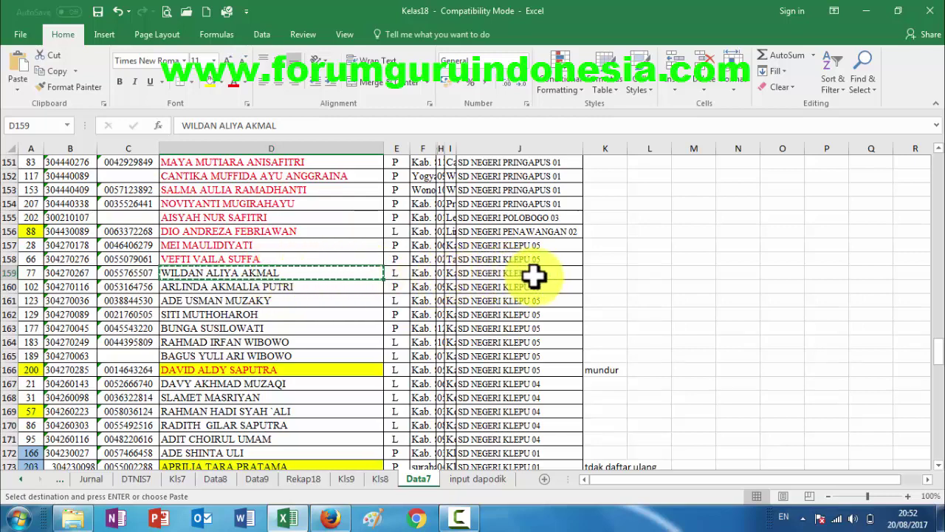
{"action": "left_click", "coordinate": [333, 517]}
{"action": "scroll", "coordinate": [219, 225], "scroll_direction": "up", "scroll_amount": 5}
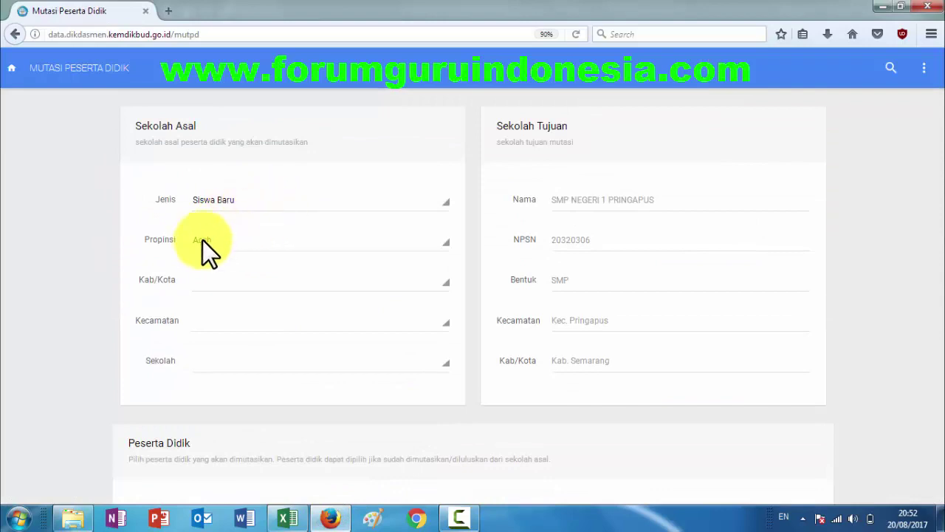
Choose Jawa Tengah as the Sekolah Asal province and Kabupaten Semarang as the regency.
{"action": "left_click", "coordinate": [220, 240]}
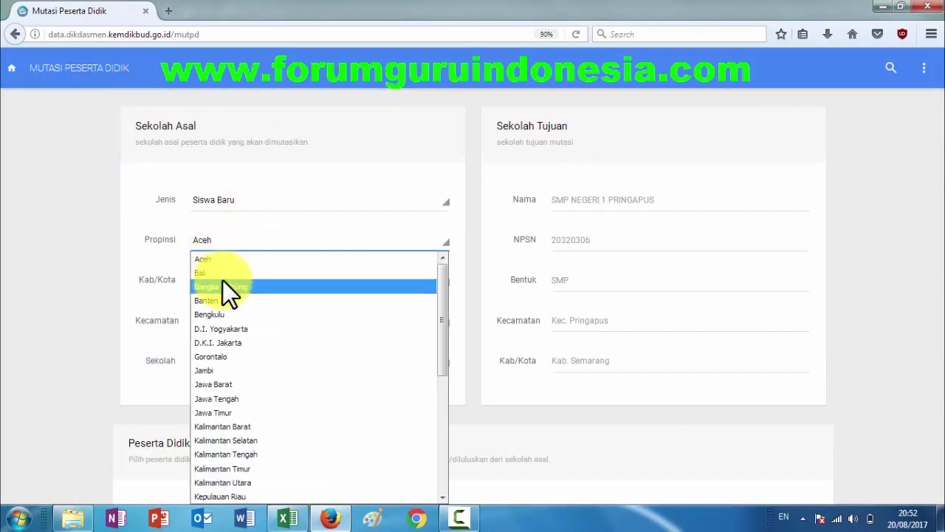
{"action": "left_click", "coordinate": [224, 398]}
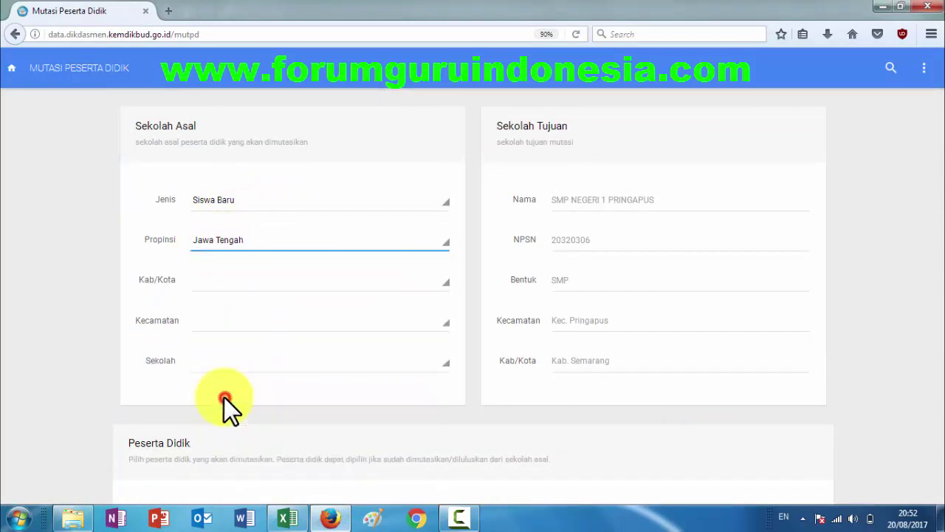
{"action": "left_click", "coordinate": [199, 279]}
{"action": "left_click", "coordinate": [151, 265]}
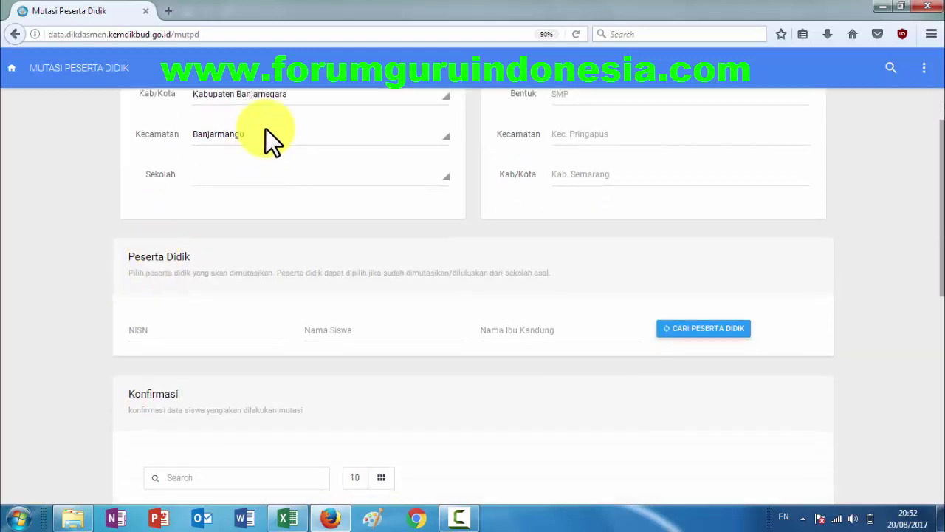
{"action": "scroll", "coordinate": [258, 141], "scroll_direction": "up", "scroll_amount": 2}
{"action": "scroll", "coordinate": [249, 159], "scroll_direction": "up", "scroll_amount": 1}
{"action": "left_click", "coordinate": [204, 277]}
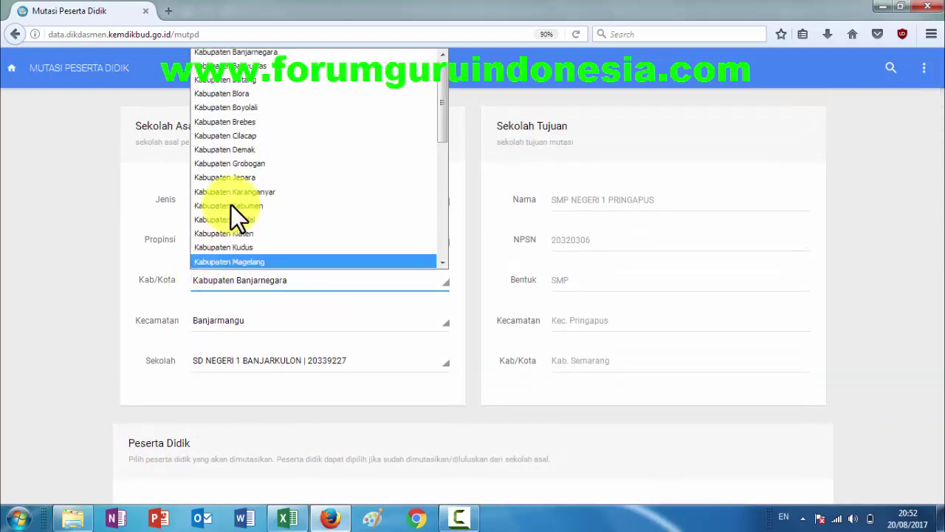
{"action": "scroll", "coordinate": [236, 184], "scroll_direction": "down", "scroll_amount": 5}
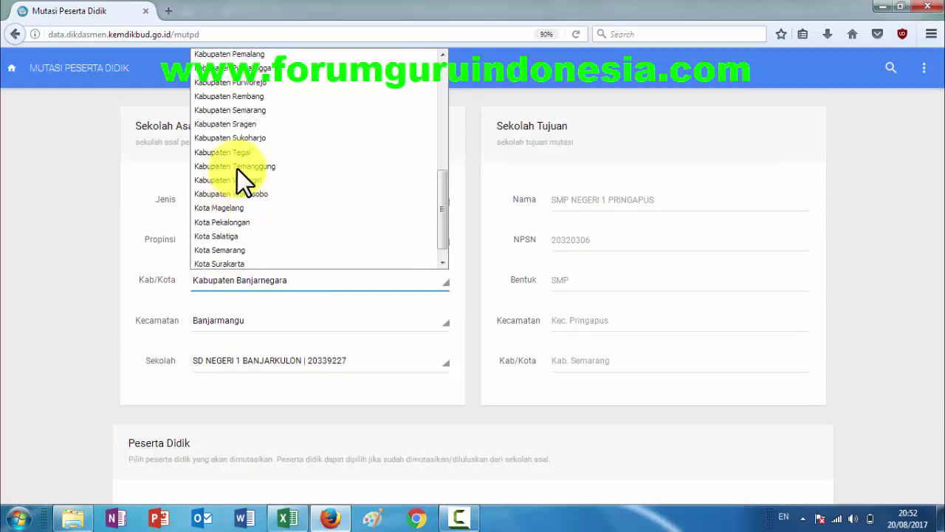
{"action": "left_click", "coordinate": [240, 111]}
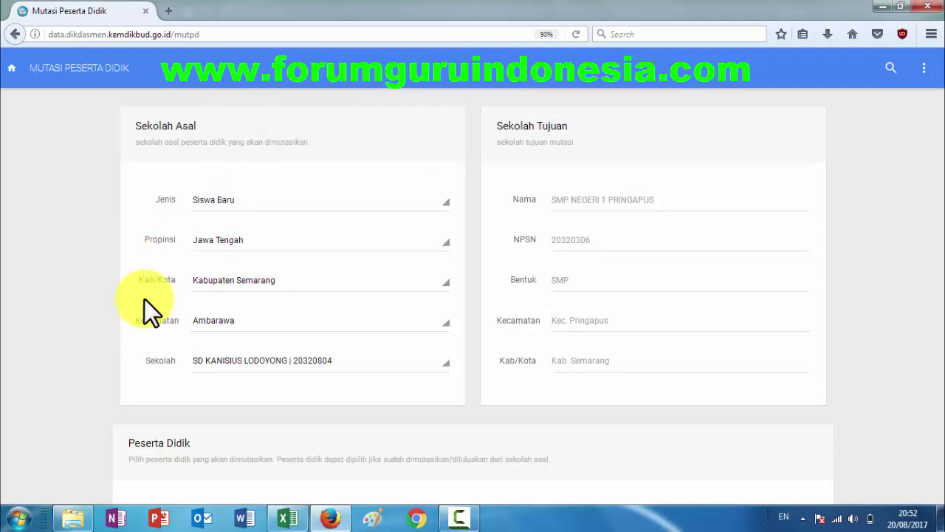
Pick Kecamatan Pringapus and origin school SD NEGERI KLEPU 05 | 20320090, verified against Excel.
{"action": "left_click", "coordinate": [236, 322]}
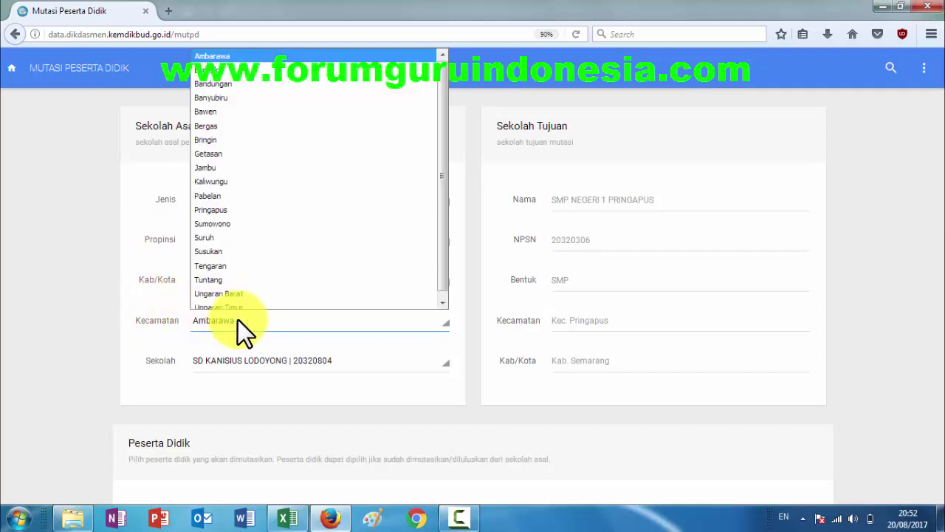
{"action": "left_click", "coordinate": [225, 205]}
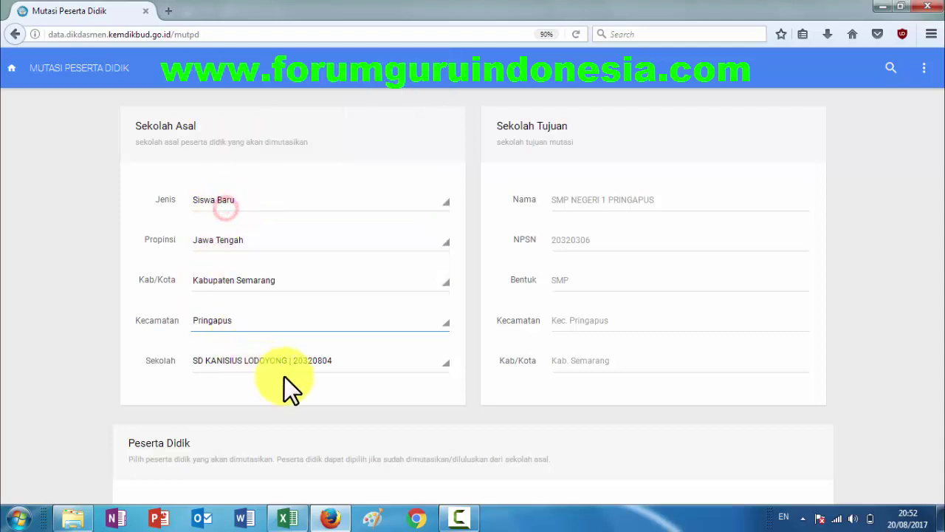
{"action": "left_click", "coordinate": [328, 361]}
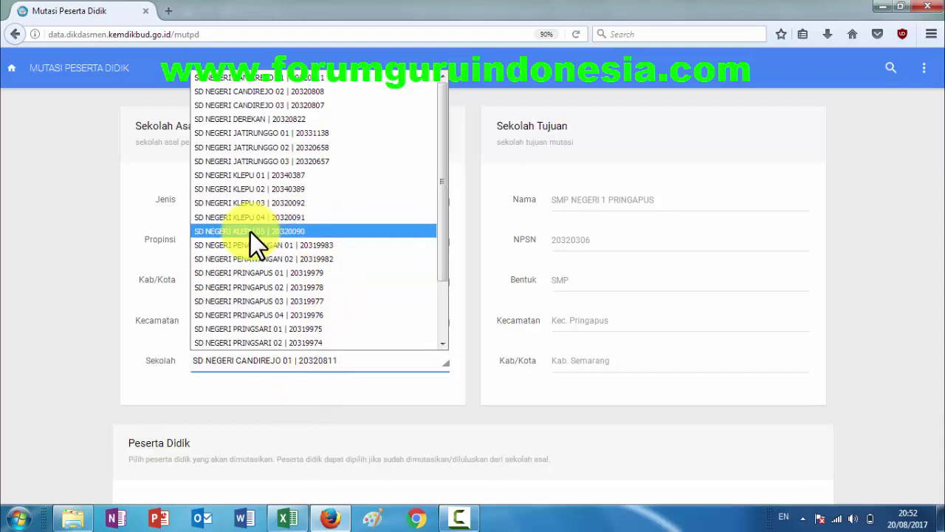
{"action": "left_click", "coordinate": [287, 518]}
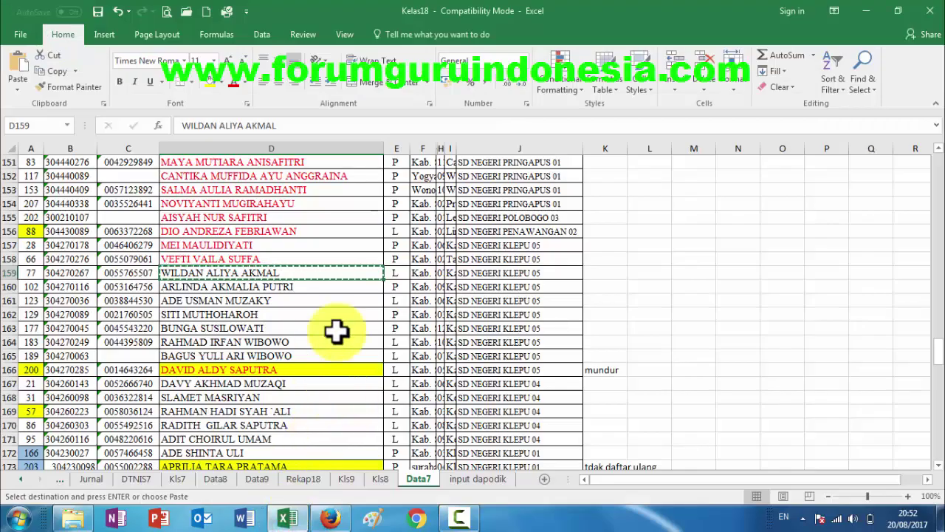
{"action": "left_click", "coordinate": [329, 519]}
{"action": "left_click", "coordinate": [275, 368]}
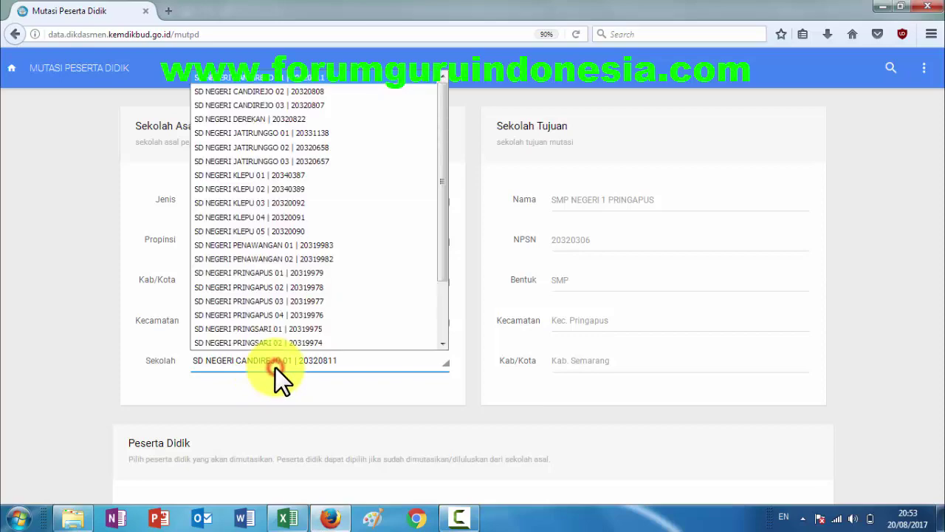
{"action": "left_click", "coordinate": [259, 231]}
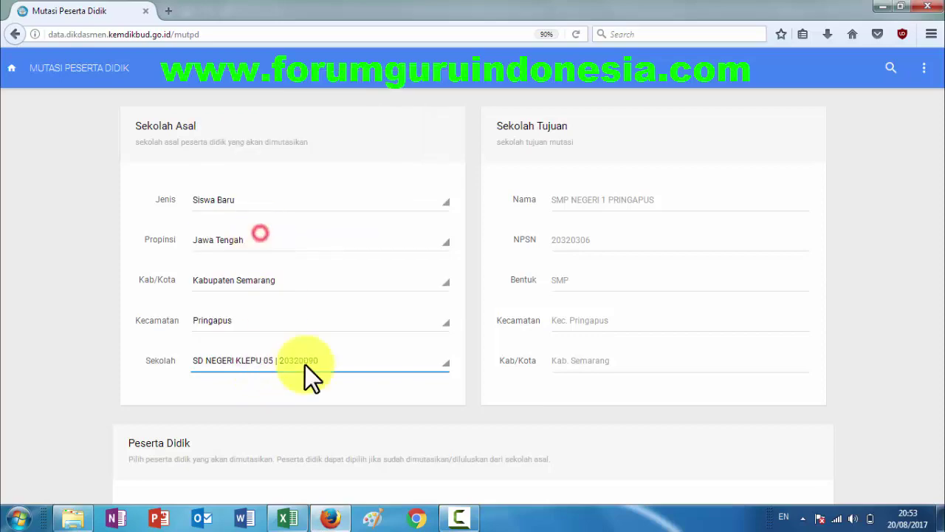
{"action": "scroll", "coordinate": [333, 409], "scroll_direction": "down", "scroll_amount": 5}
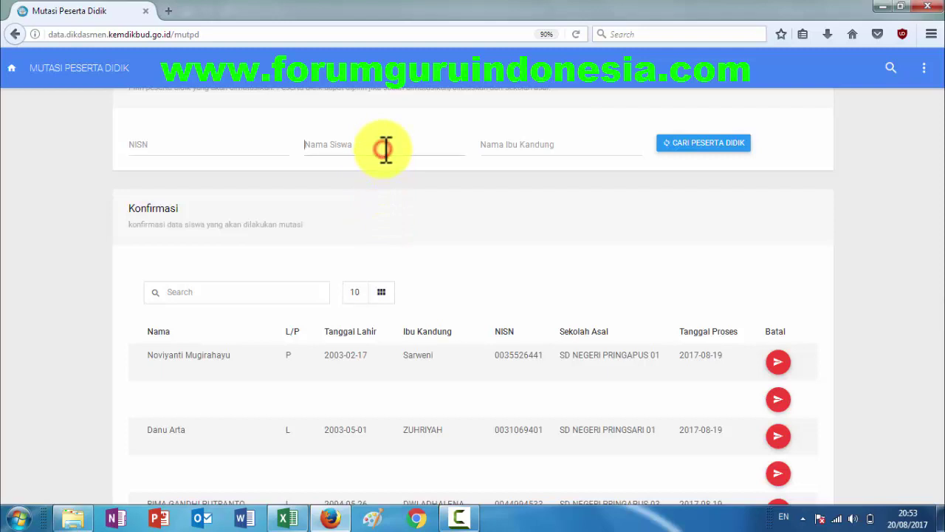
Paste the copied student's full name into Nama Siswa and search; no results are found.
{"action": "scroll", "coordinate": [370, 168], "scroll_direction": "up", "scroll_amount": 3}
{"action": "left_click", "coordinate": [354, 331]}
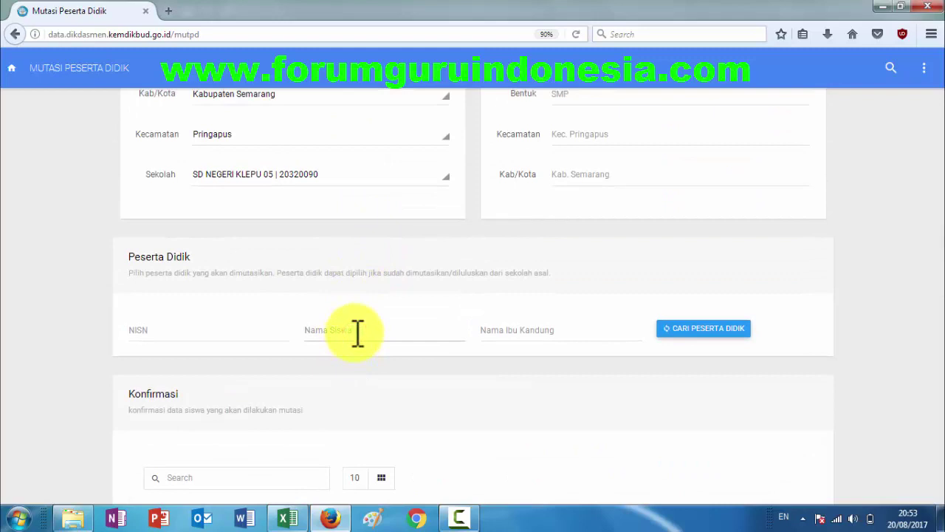
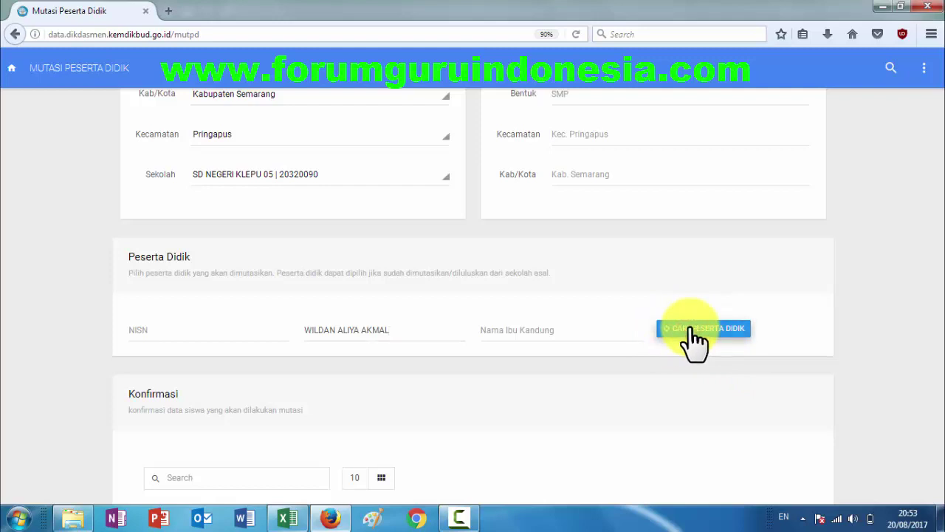
{"action": "scroll", "coordinate": [502, 366], "scroll_direction": "down", "scroll_amount": 5}
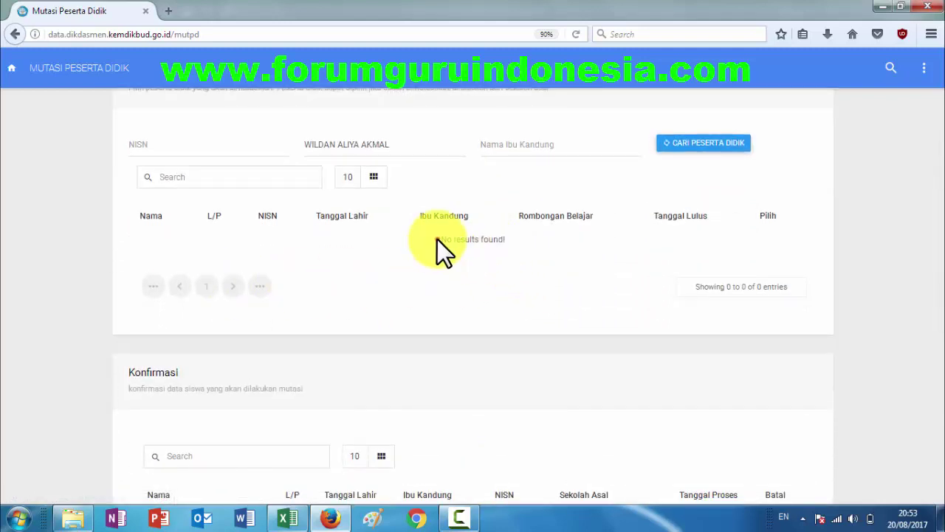
Trim the Nama Siswa search text down to just the student's first name.
{"action": "left_click_drag", "start_coordinate": [439, 239], "coordinate": [504, 239]}
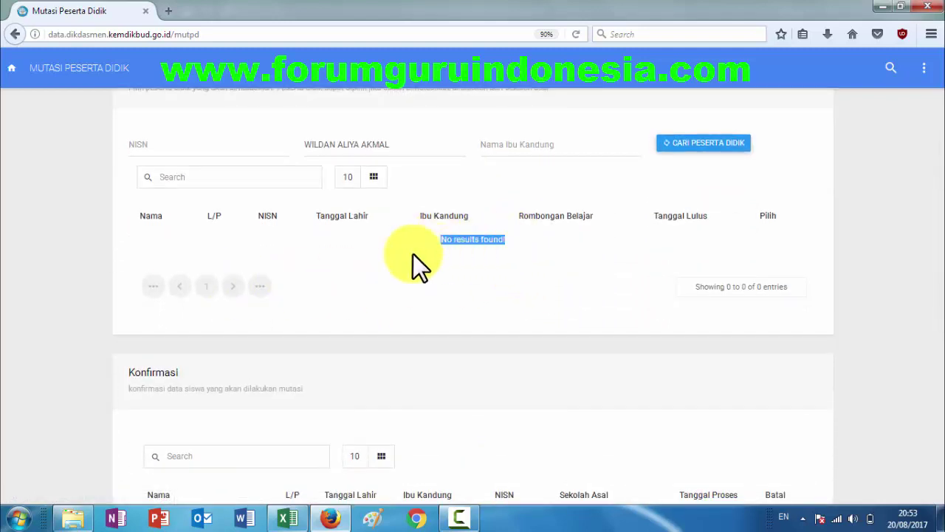
{"action": "left_click", "coordinate": [412, 254]}
{"action": "scroll", "coordinate": [401, 269], "scroll_direction": "up", "scroll_amount": 1}
{"action": "scroll", "coordinate": [400, 270], "scroll_direction": "up", "scroll_amount": 3}
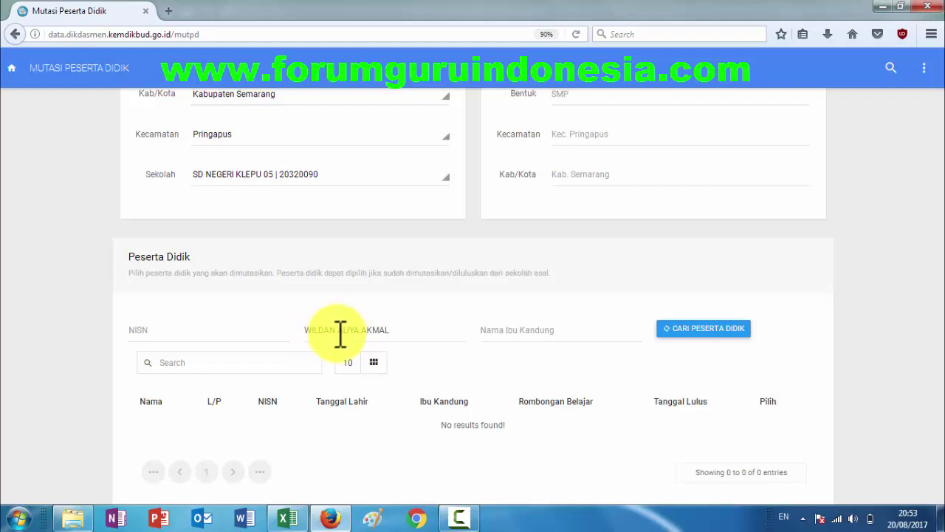
{"action": "left_click_drag", "start_coordinate": [338, 330], "coordinate": [431, 327]}
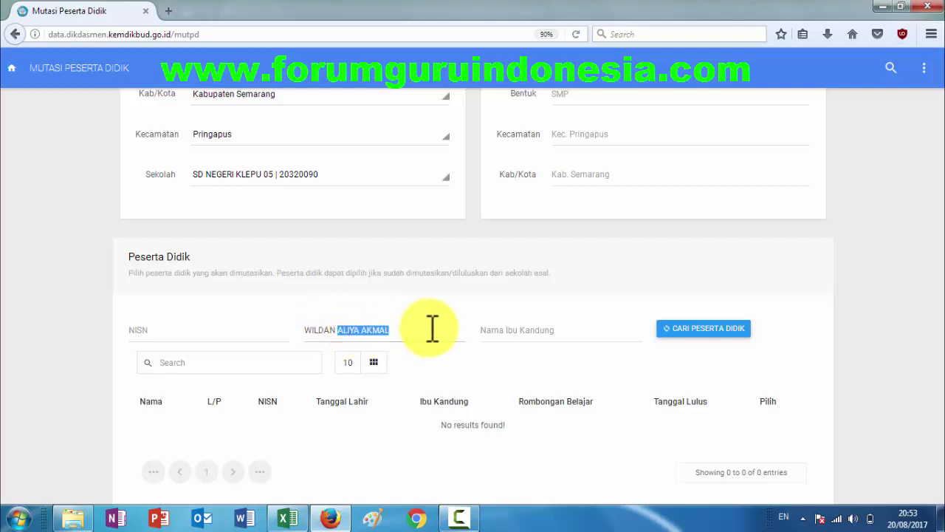
{"action": "key", "text": "BackSpace"}
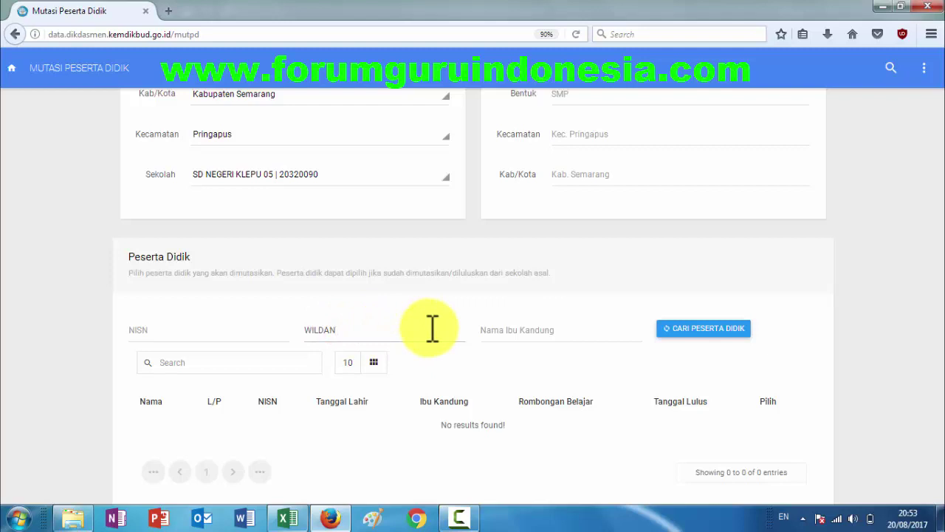
Run the first-name student search twice, which still returns no results.
{"action": "left_click", "coordinate": [693, 333]}
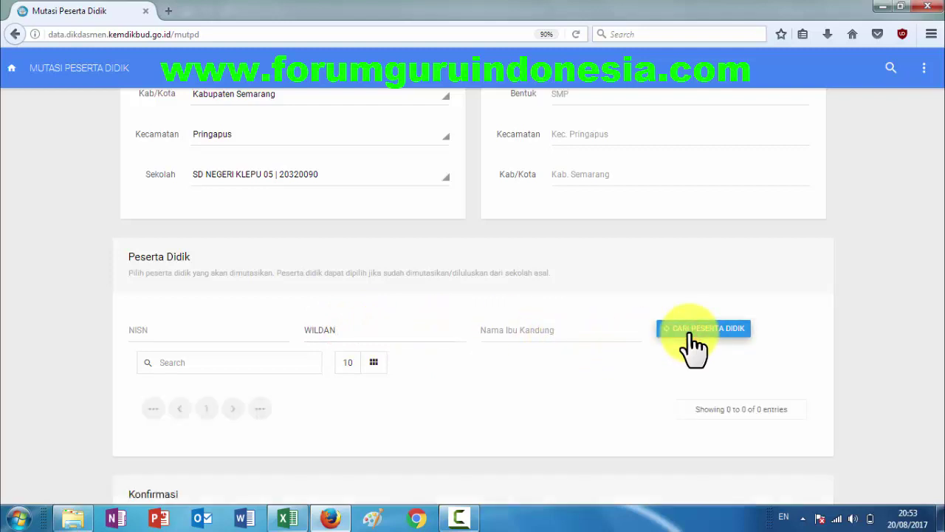
{"action": "scroll", "coordinate": [521, 330], "scroll_direction": "down", "scroll_amount": 3}
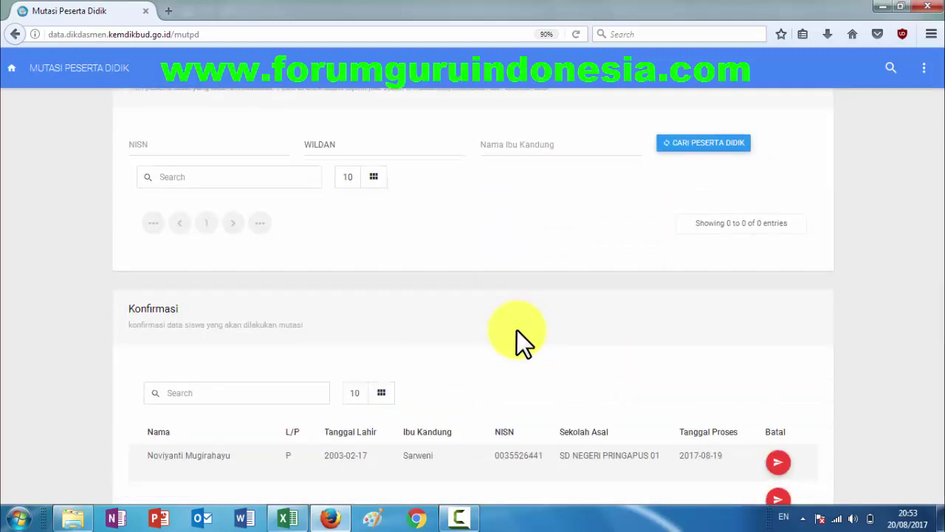
{"action": "scroll", "coordinate": [517, 330], "scroll_direction": "down", "scroll_amount": 3}
{"action": "scroll", "coordinate": [517, 330], "scroll_direction": "up", "scroll_amount": 6}
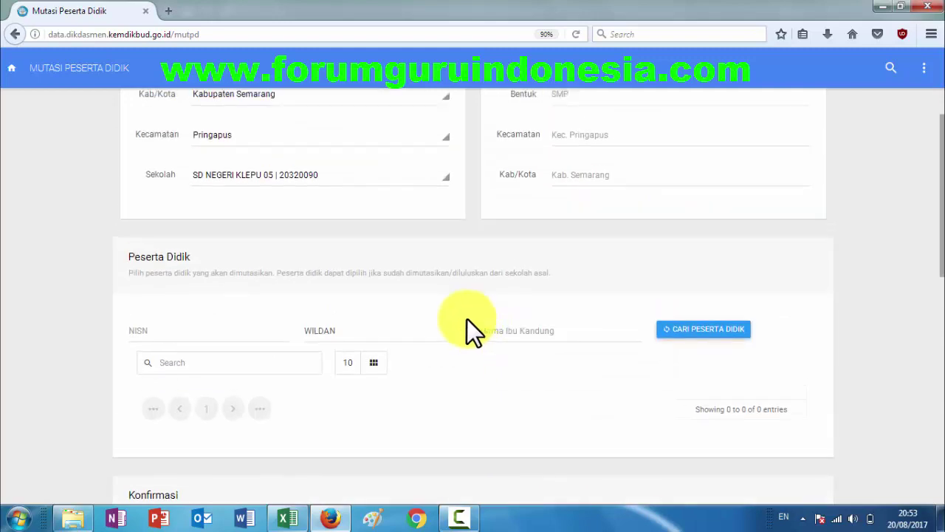
{"action": "left_click", "coordinate": [672, 340]}
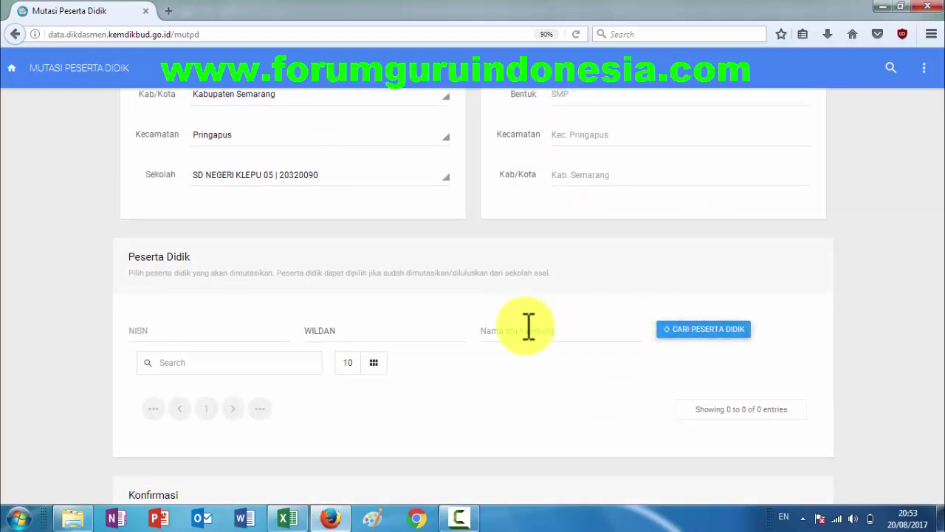
{"action": "scroll", "coordinate": [377, 346], "scroll_direction": "down", "scroll_amount": 3}
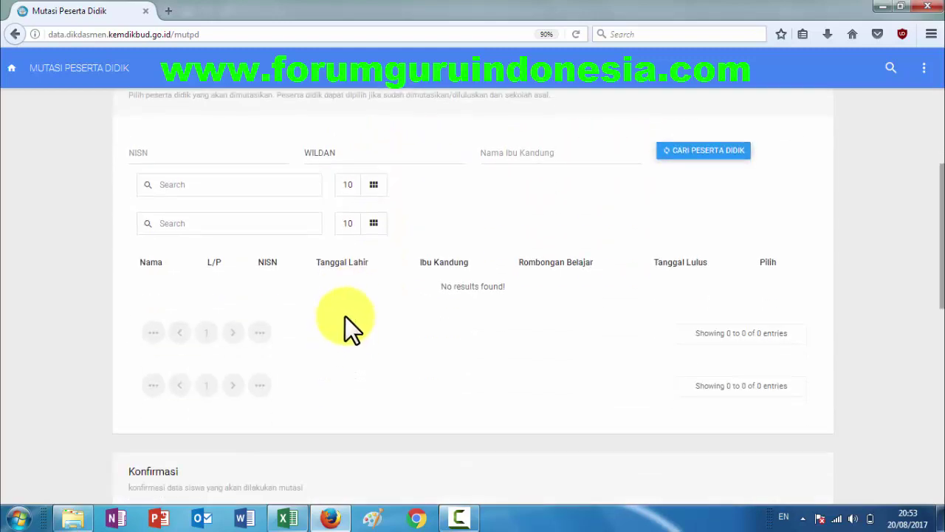
{"action": "scroll", "coordinate": [367, 190], "scroll_direction": "up", "scroll_amount": 3}
Paste another student's full name, remove the first name, and search.
{"action": "double_click", "coordinate": [320, 330]}
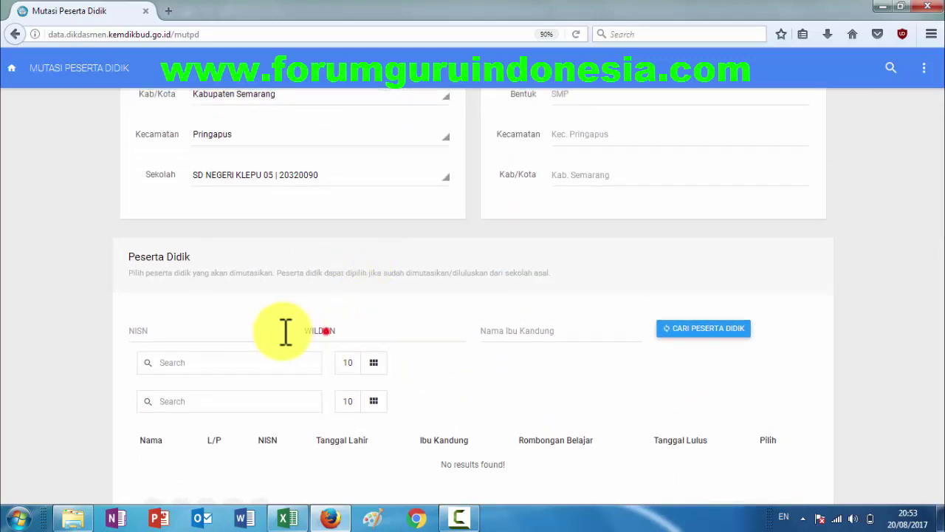
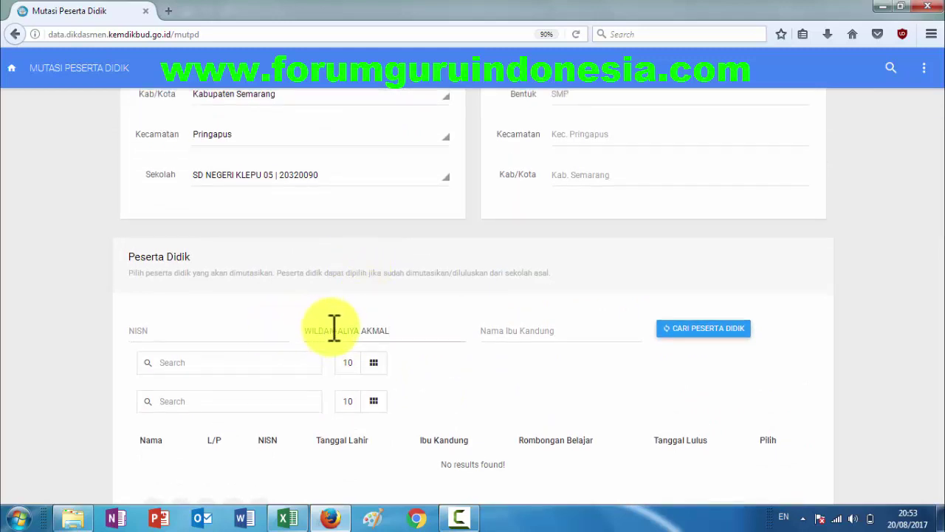
{"action": "double_click", "coordinate": [309, 330]}
{"action": "key", "text": "BackSpace"}
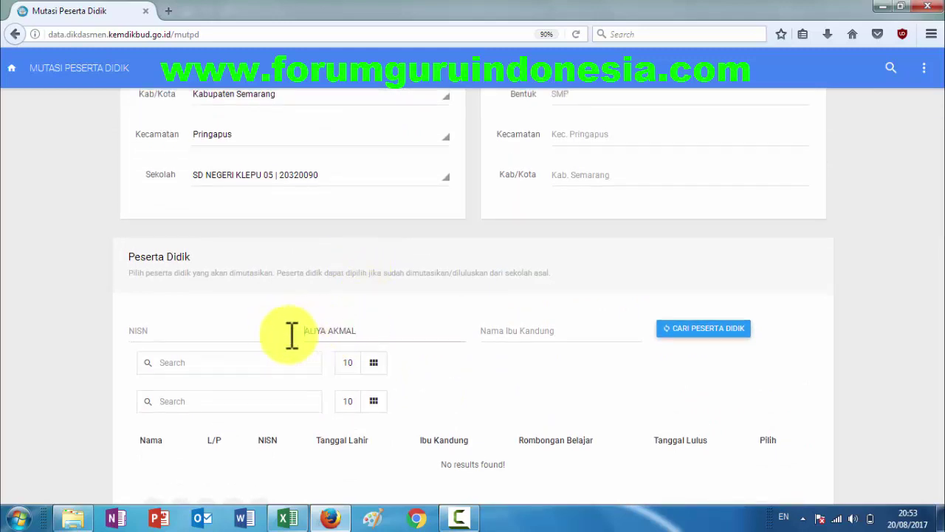
{"action": "left_click", "coordinate": [709, 331]}
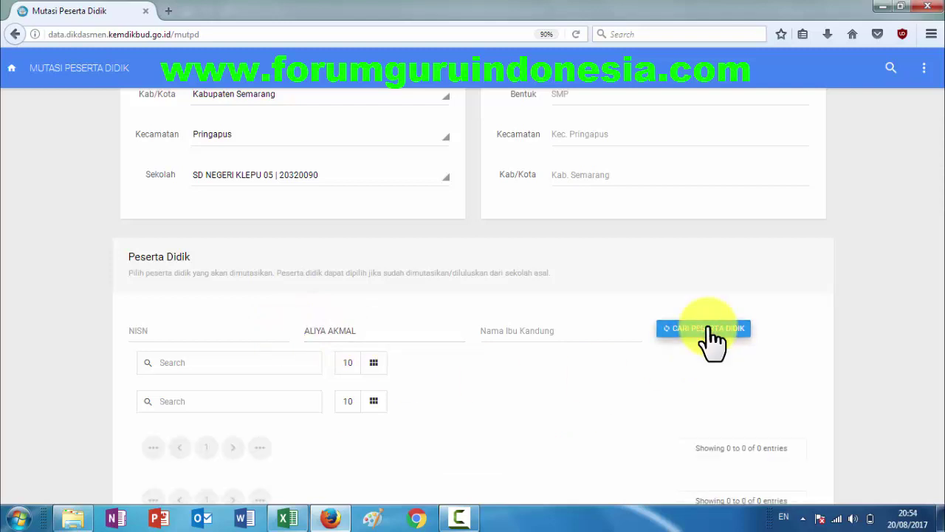
{"action": "scroll", "coordinate": [552, 338], "scroll_direction": "down", "scroll_amount": 1}
{"action": "scroll", "coordinate": [552, 338], "scroll_direction": "down", "scroll_amount": 4}
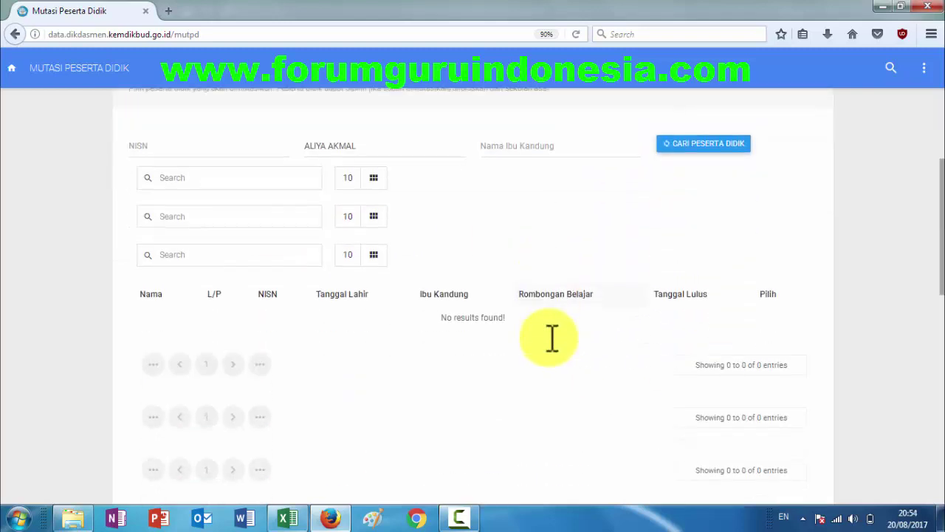
Search by last name only, finding 2 matches, the first a Kelas 6 student.
{"action": "left_click", "coordinate": [326, 145]}
{"action": "double_click", "coordinate": [325, 145]}
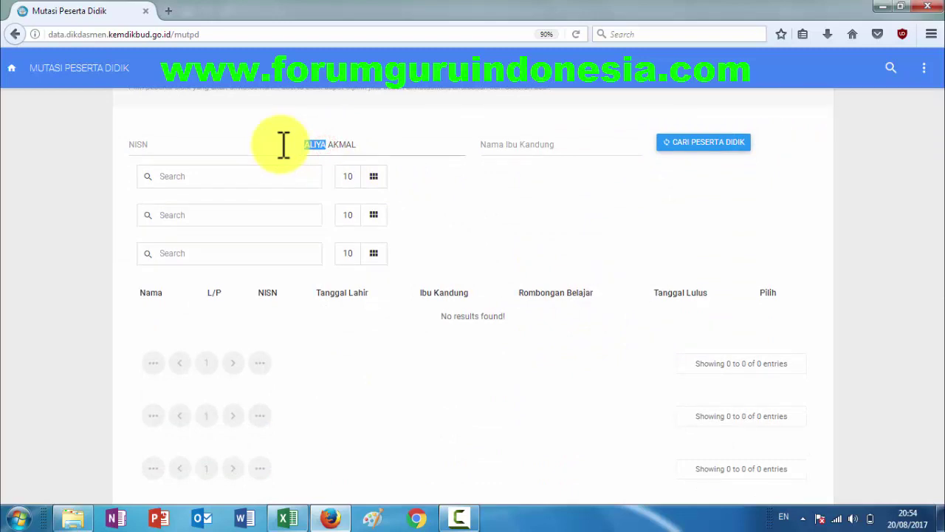
{"action": "key", "text": "BackSpace"}
{"action": "left_click", "coordinate": [690, 144]}
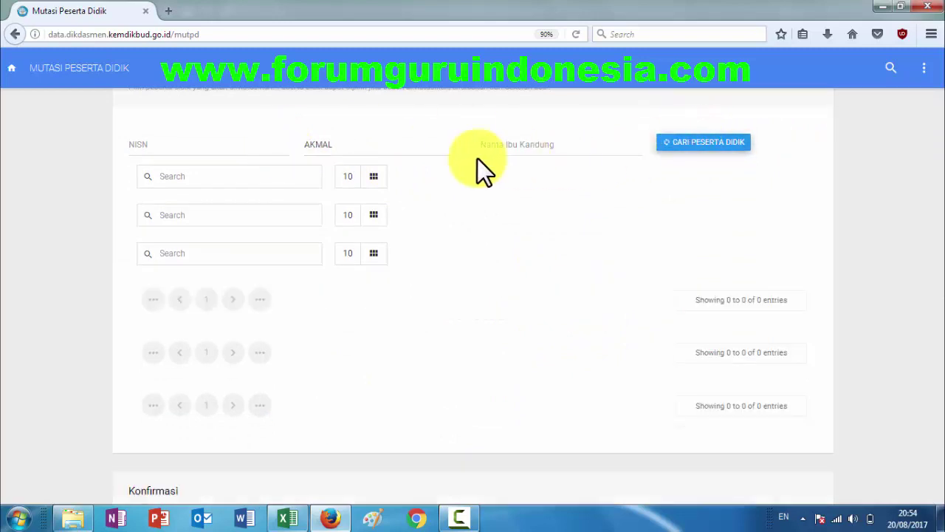
{"action": "left_click", "coordinate": [684, 144]}
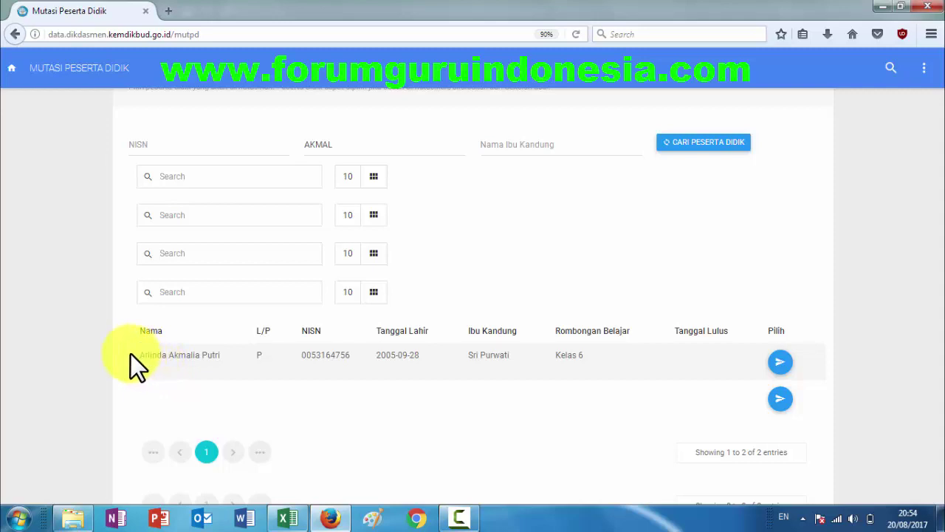
Color the student name in cell D160 of the Data7 sheet red.
{"action": "left_click", "coordinate": [290, 517]}
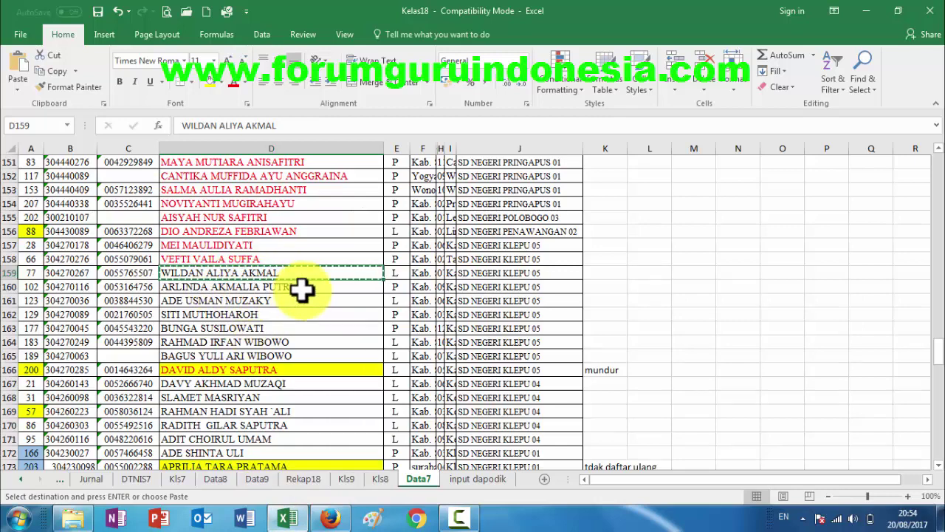
{"action": "left_click", "coordinate": [192, 291]}
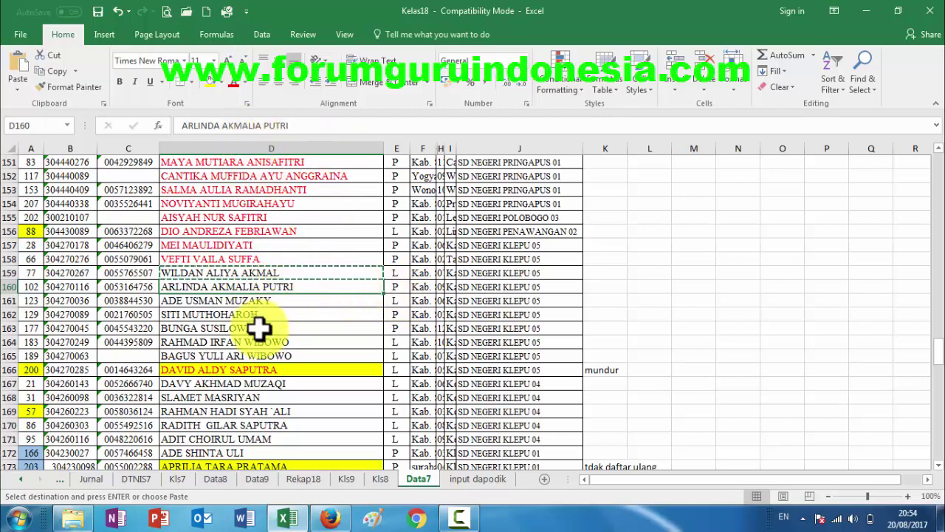
{"action": "left_click", "coordinate": [232, 84]}
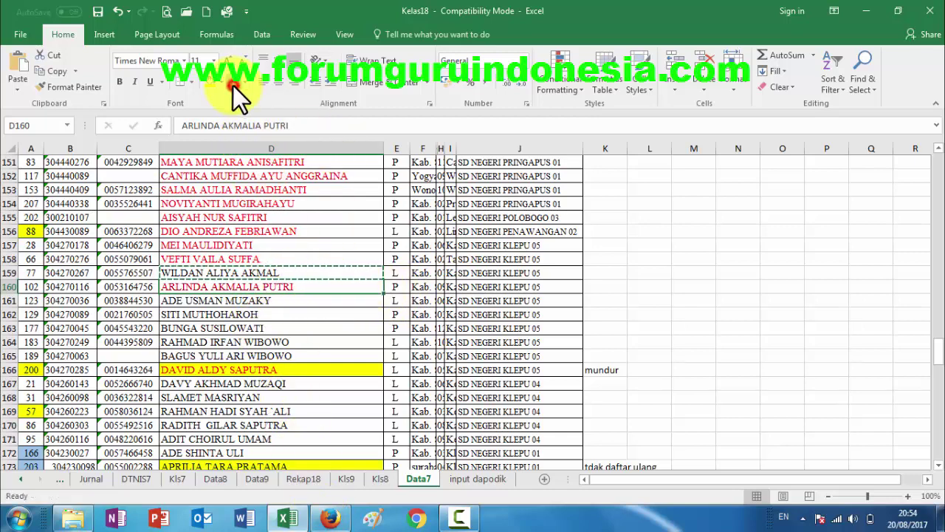
Back in Firefox, select the found student with Pilih, bringing Konfirmasi to 38 entries.
{"action": "left_click", "coordinate": [322, 517]}
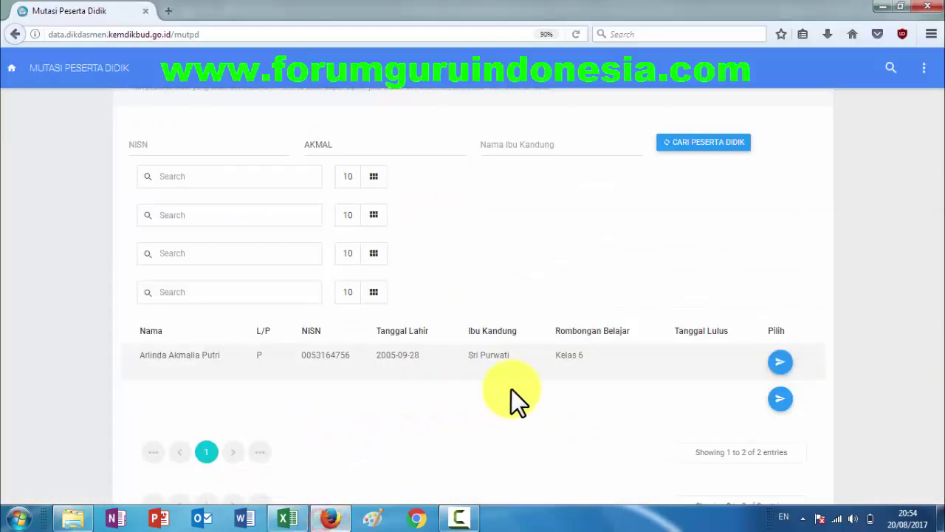
{"action": "left_click", "coordinate": [780, 364]}
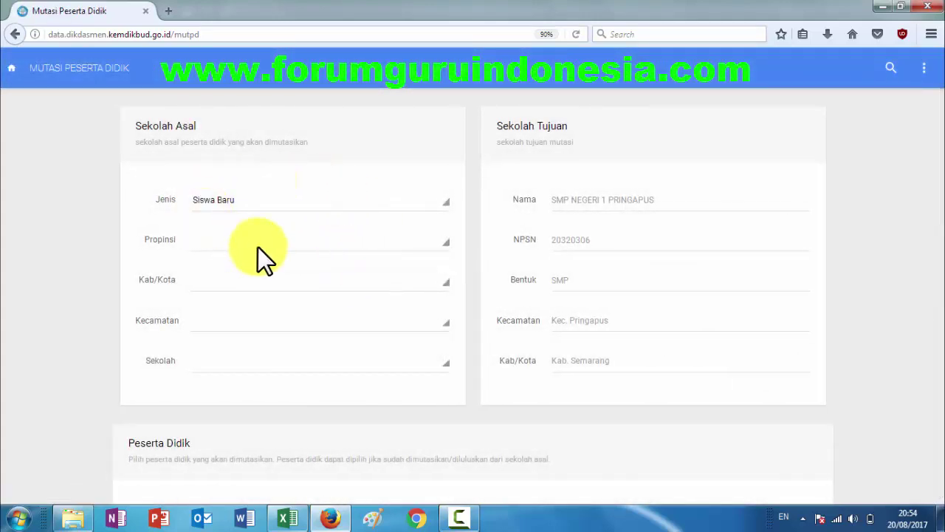
{"action": "scroll", "coordinate": [258, 247], "scroll_direction": "down", "scroll_amount": 10}
{"action": "scroll", "coordinate": [258, 247], "scroll_direction": "up", "scroll_amount": 5}
{"action": "scroll", "coordinate": [258, 246], "scroll_direction": "up", "scroll_amount": 1}
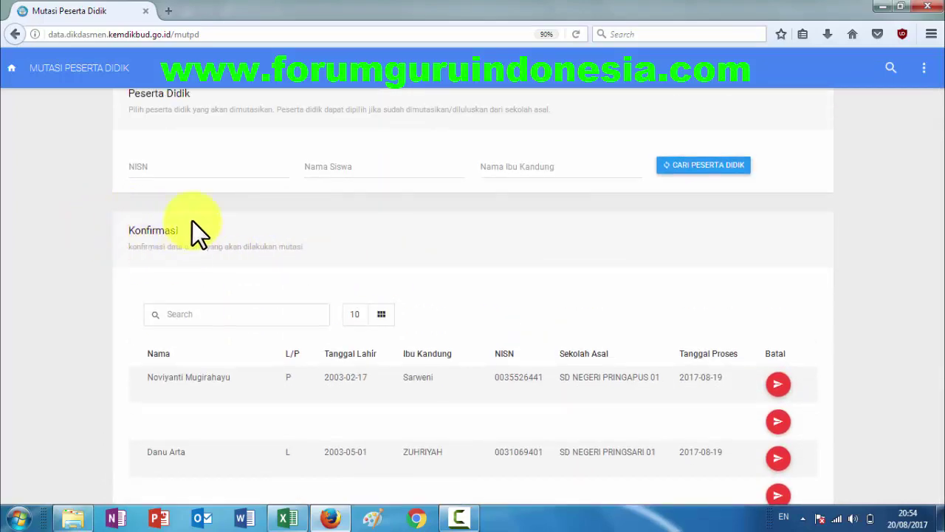
{"action": "scroll", "coordinate": [249, 257], "scroll_direction": "down", "scroll_amount": 5}
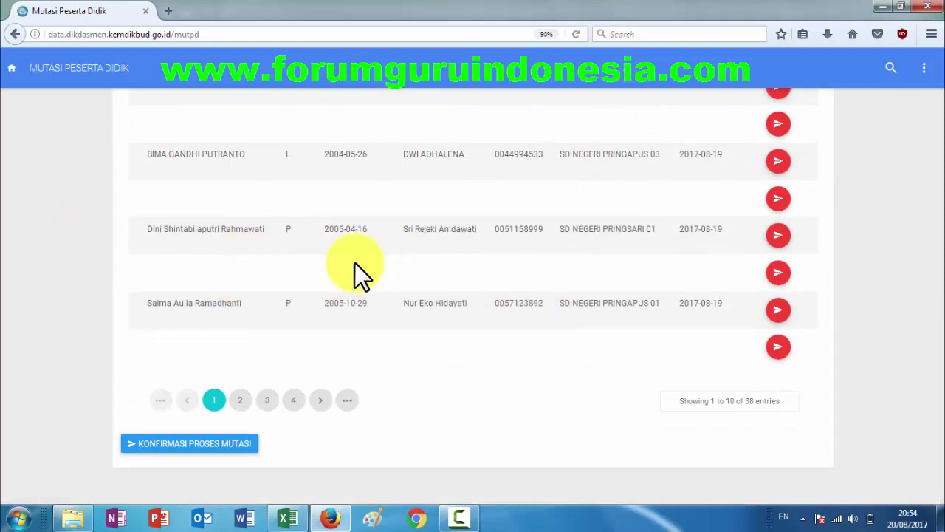
{"action": "scroll", "coordinate": [355, 274], "scroll_direction": "up", "scroll_amount": 3}
{"action": "scroll", "coordinate": [354, 274], "scroll_direction": "down", "scroll_amount": 3}
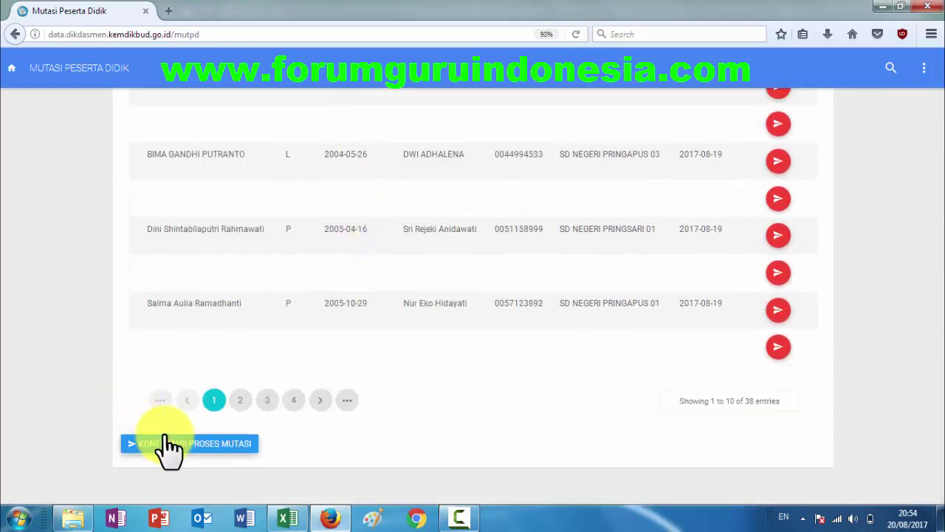
Submit the 38 queued students with KONFIRMASI PROSES MUTASI, leaving the table showing 0 entries.
{"action": "left_click", "coordinate": [220, 445]}
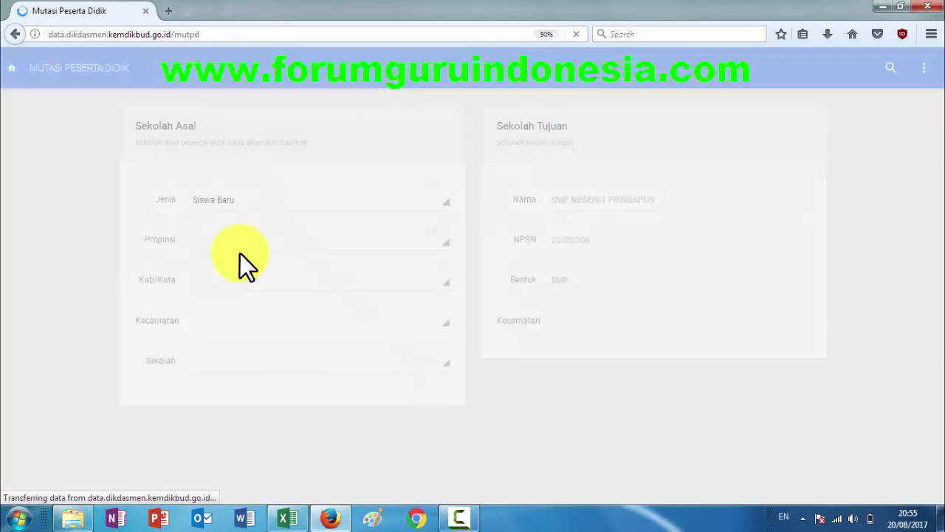
{"action": "scroll", "coordinate": [361, 281], "scroll_direction": "down", "scroll_amount": 8}
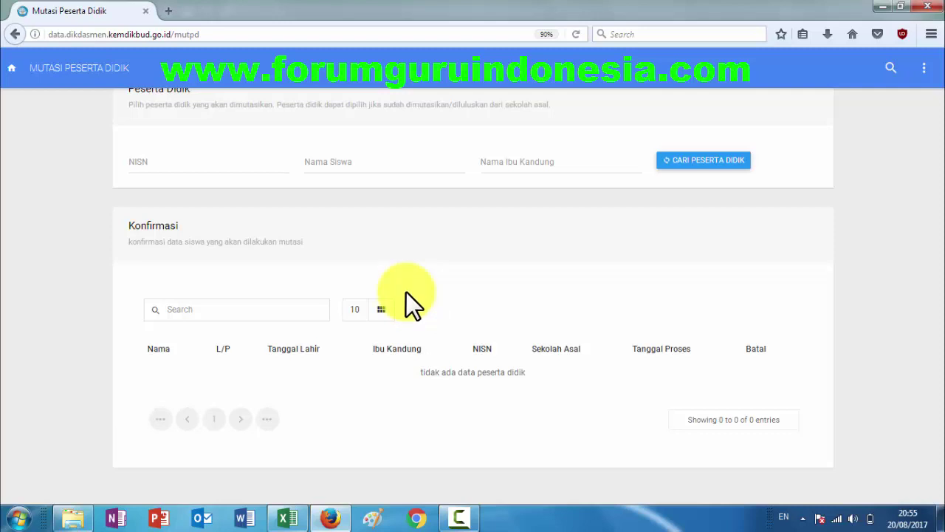
{"action": "scroll", "coordinate": [348, 272], "scroll_direction": "up", "scroll_amount": 5}
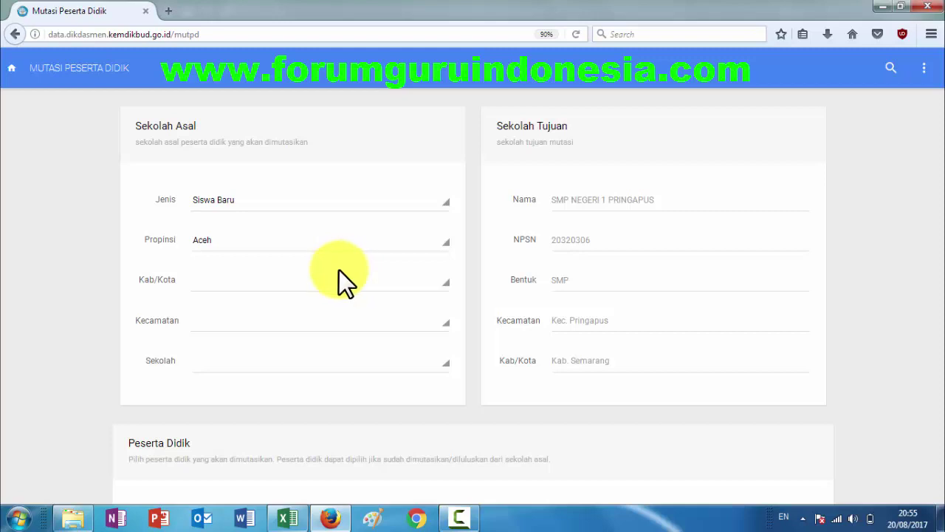
{"action": "scroll", "coordinate": [337, 272], "scroll_direction": "down", "scroll_amount": 5}
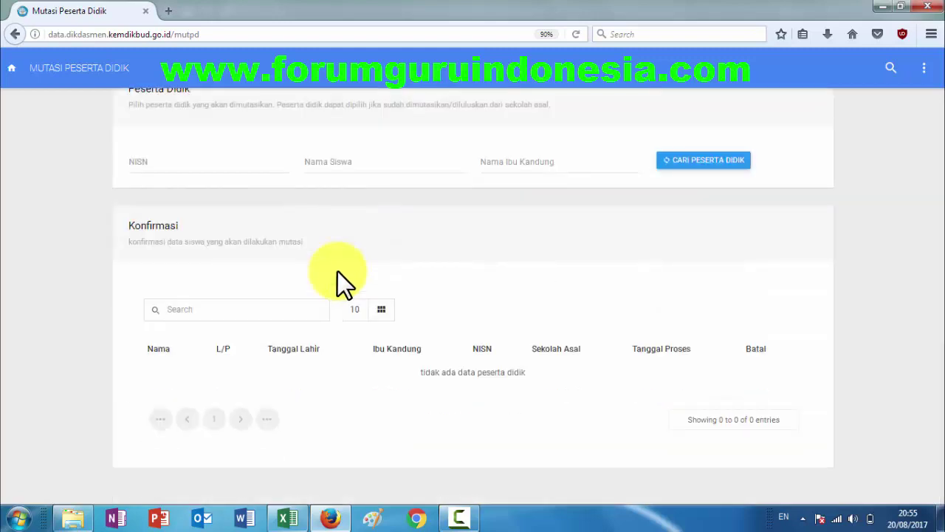